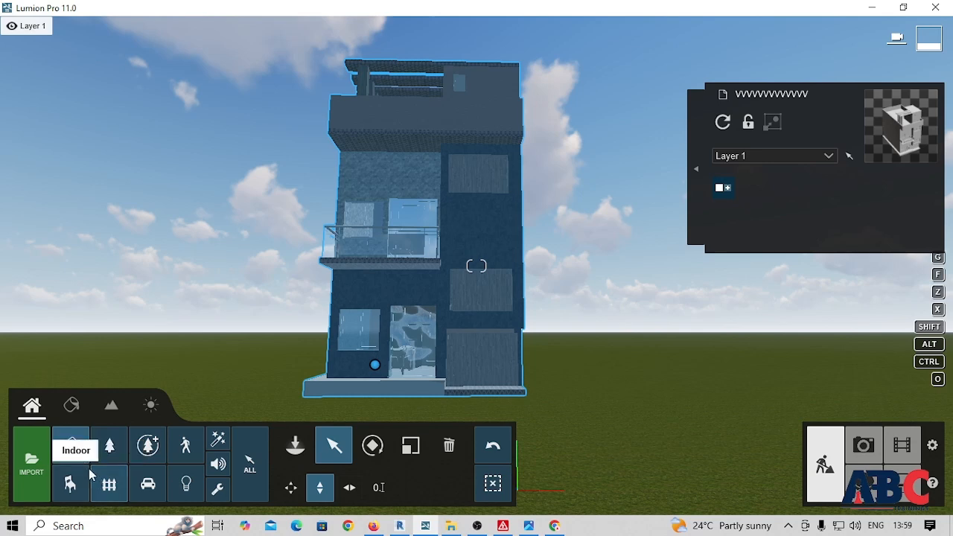
Open the material editor, select the dark blue wall and browse the Various category of the material library.
click(72, 404)
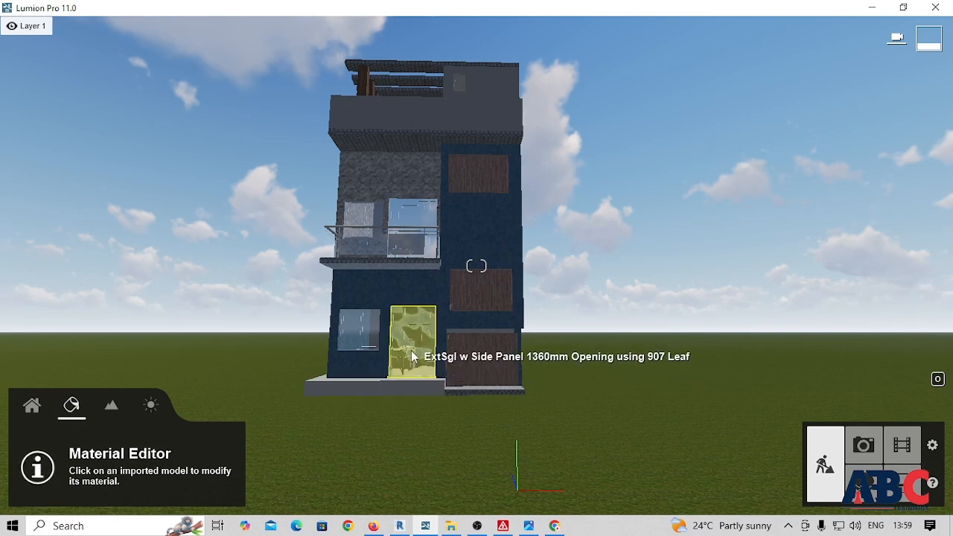
click(489, 254)
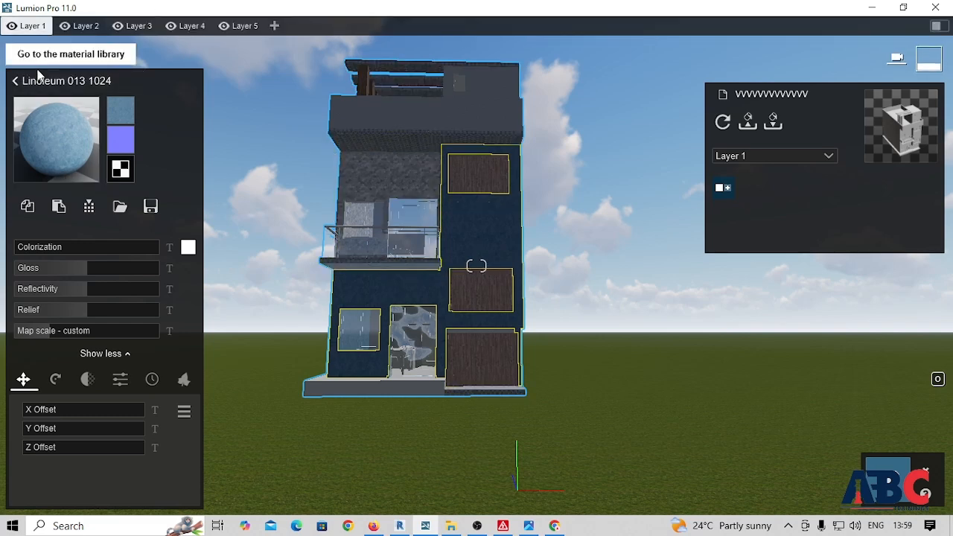
click(16, 80)
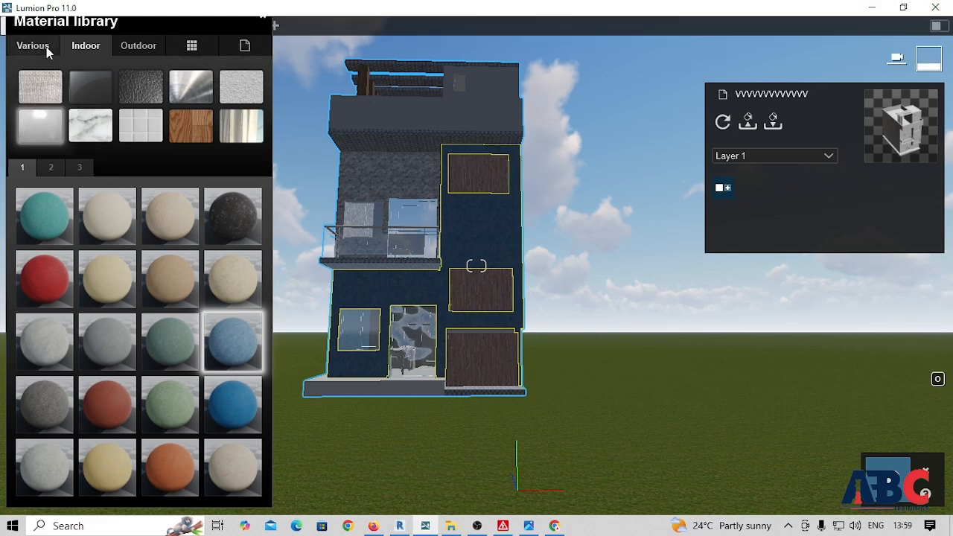
click(46, 47)
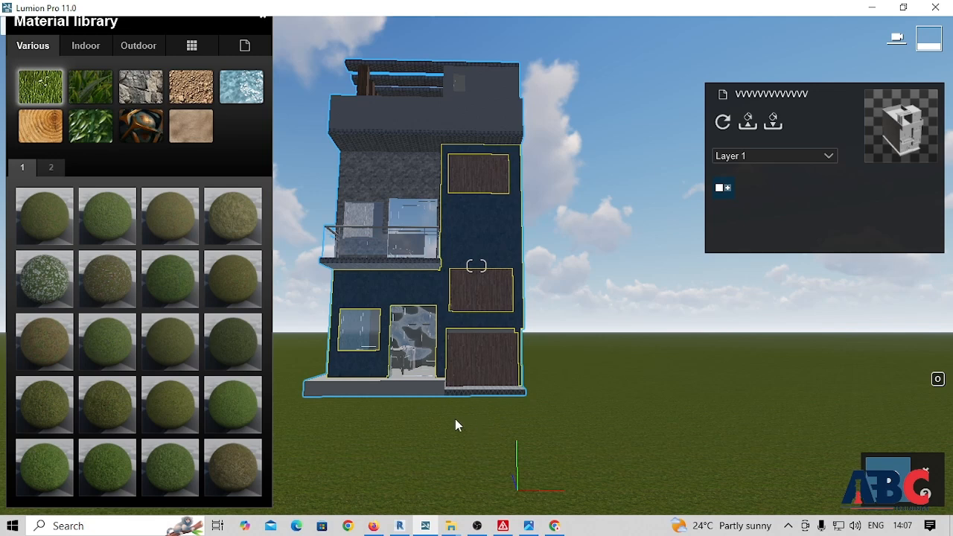
Apply the Evermotion Wood 001 2048 material from the indoor wood category to the ground-floor garage door.
click(476, 303)
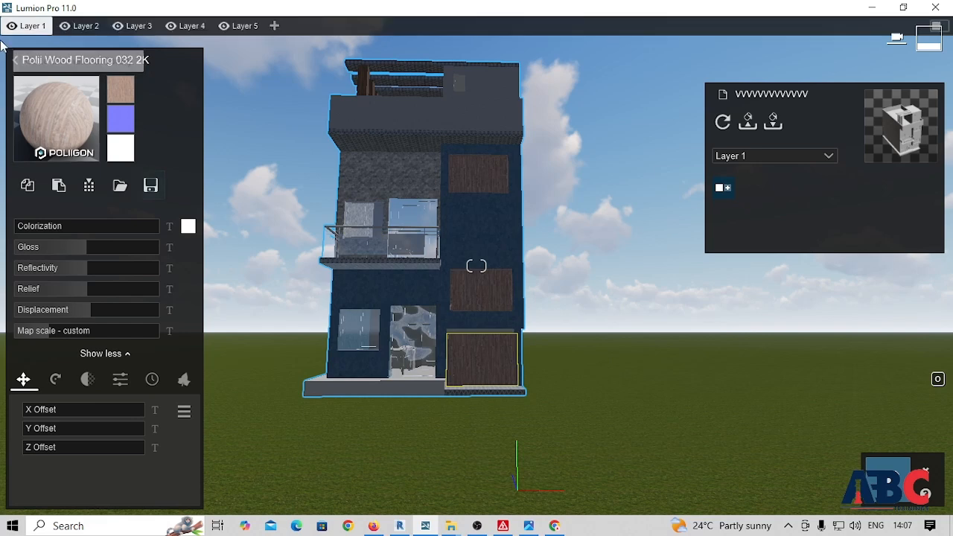
click(15, 59)
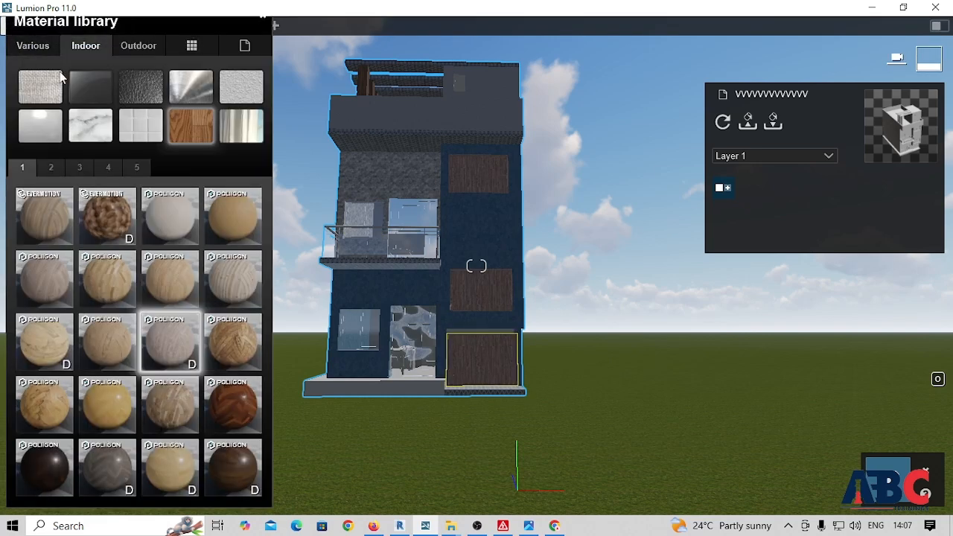
click(88, 49)
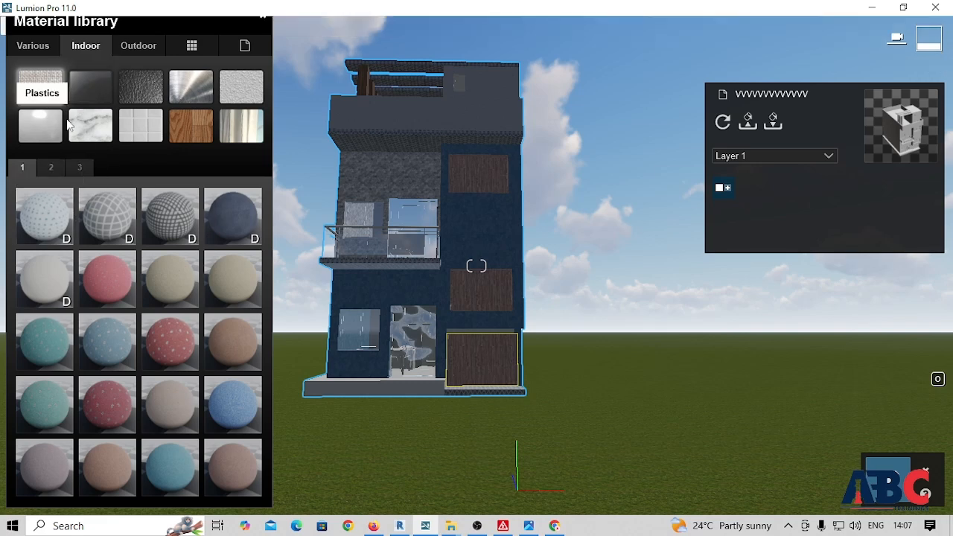
click(141, 86)
click(197, 128)
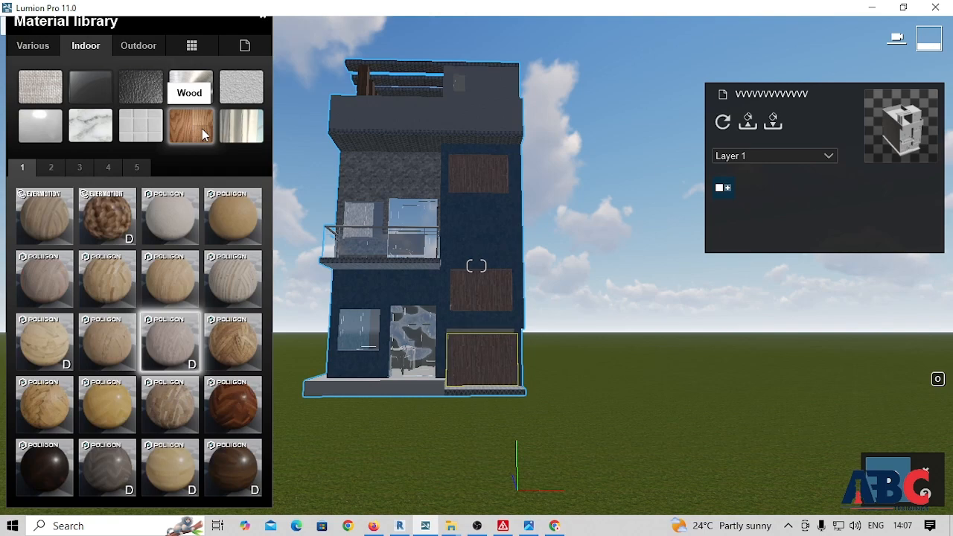
click(34, 229)
Adjust the colorization, gloss, reflectivity and relief of the garage door's wood material.
scroll(485, 355, up, 3)
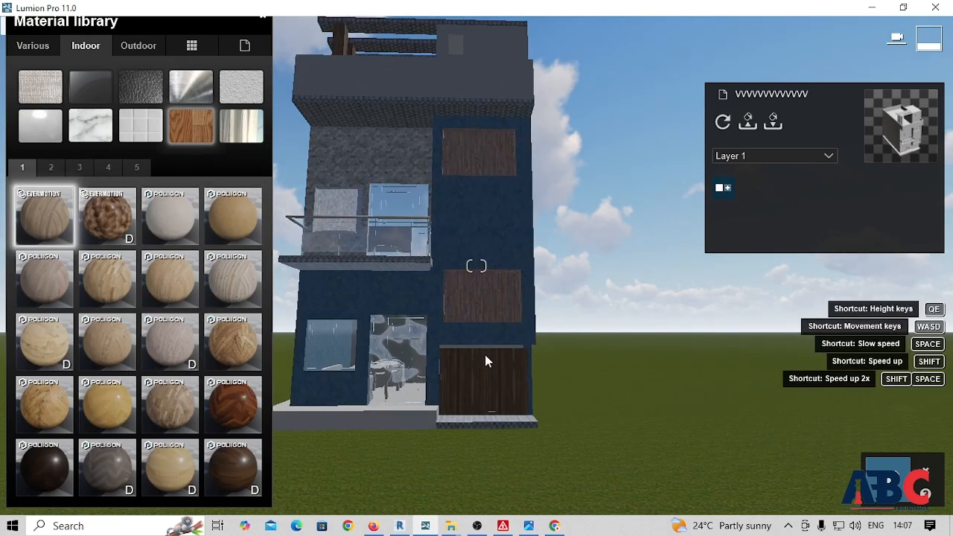
click(492, 418)
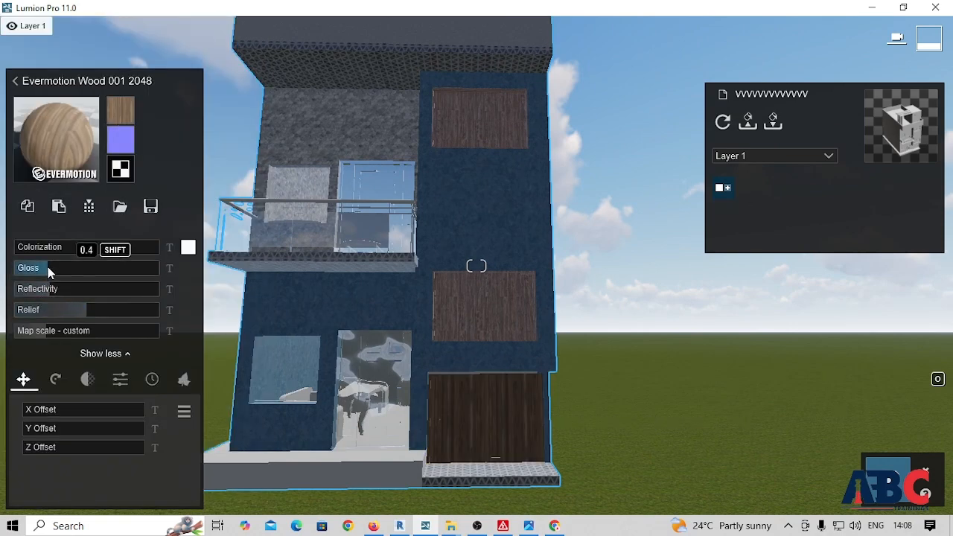
drag(91, 281, 58, 284)
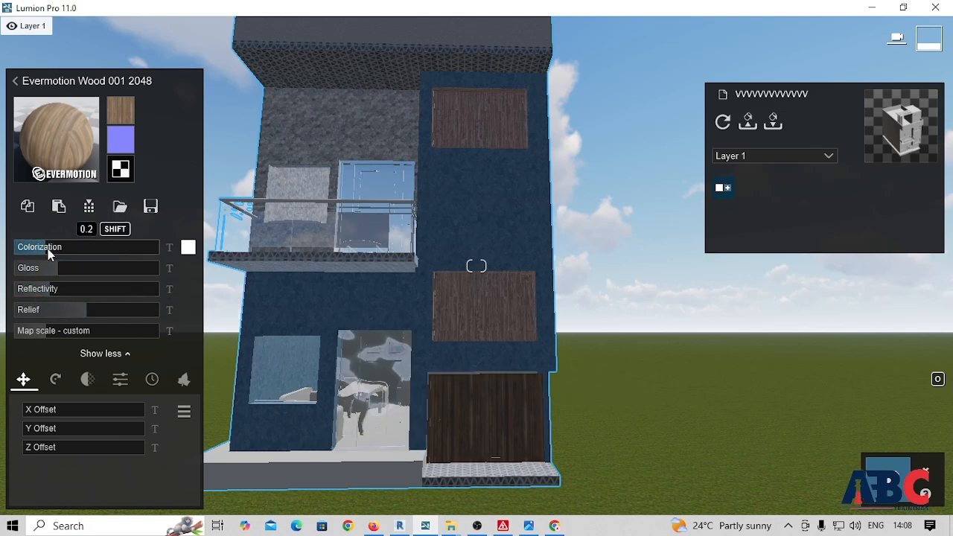
drag(54, 269, 124, 306)
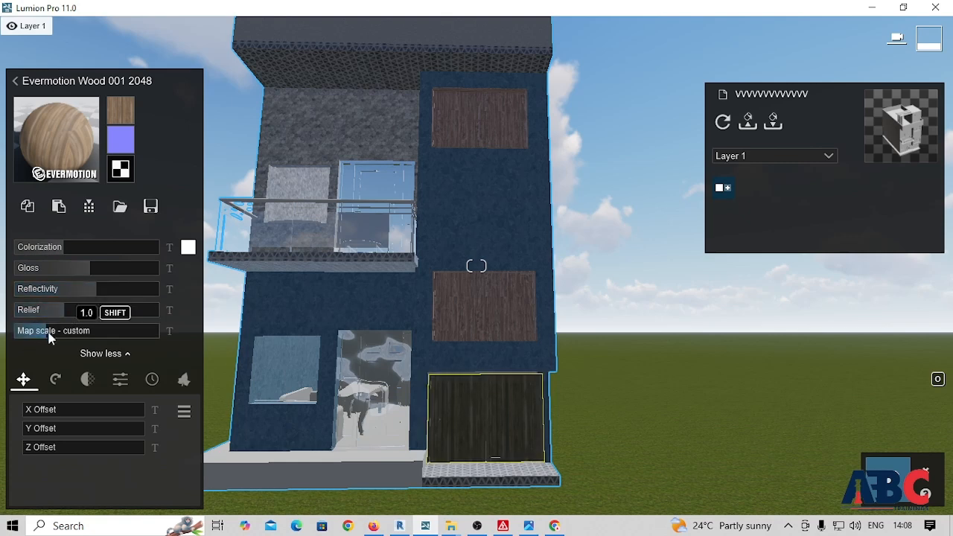
mouse_move(41, 338)
mouse_down()
mouse_move(79, 337)
mouse_move(43, 347)
mouse_up()
mouse_move(108, 124)
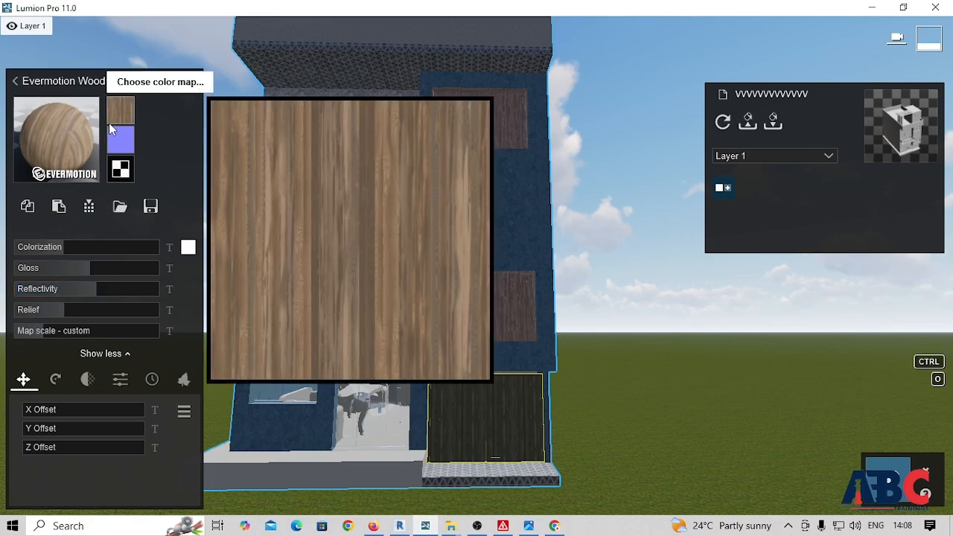
click(16, 84)
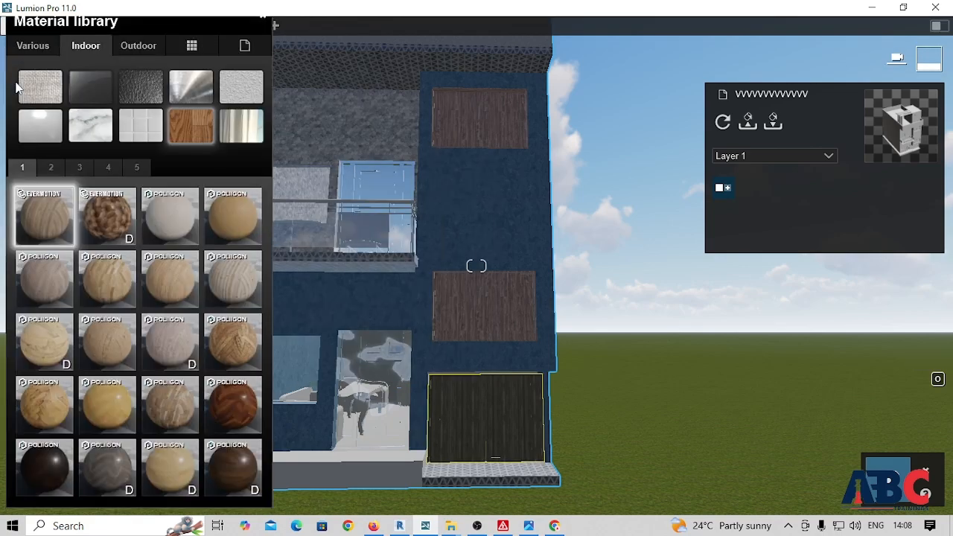
click(31, 89)
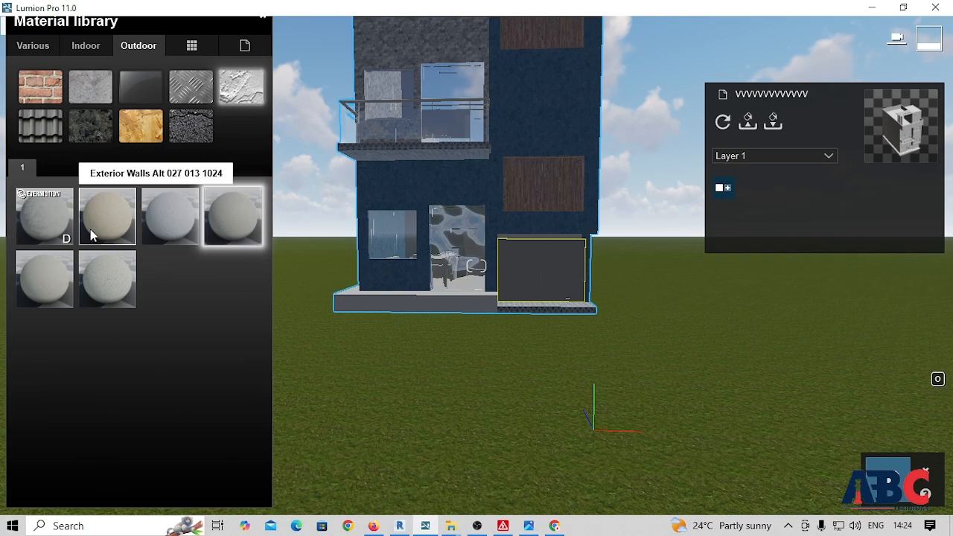
click(38, 52)
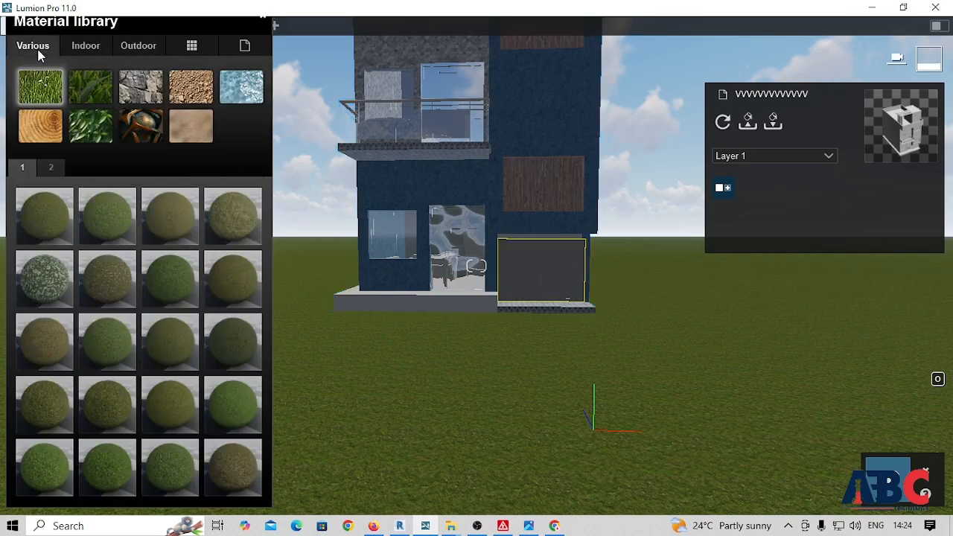
click(512, 257)
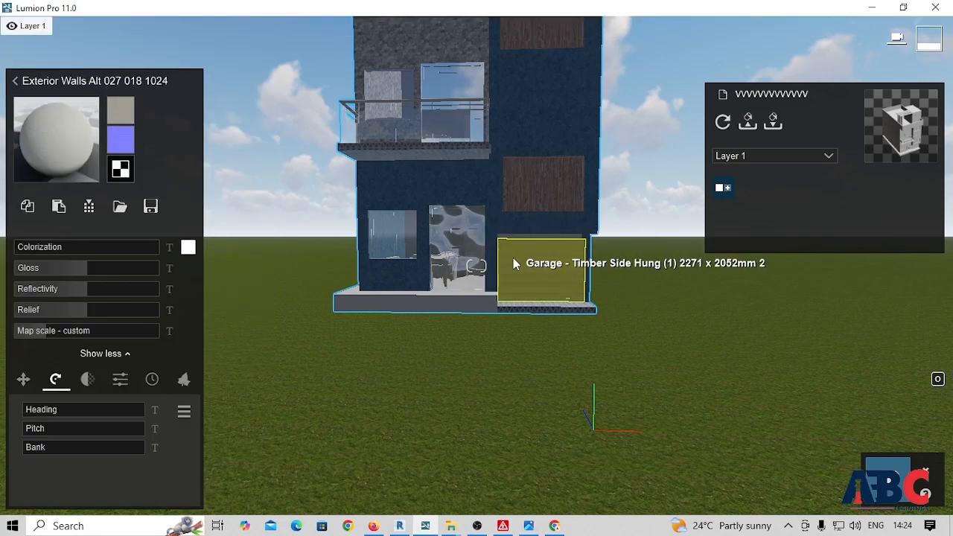
scroll(572, 224, up, 2)
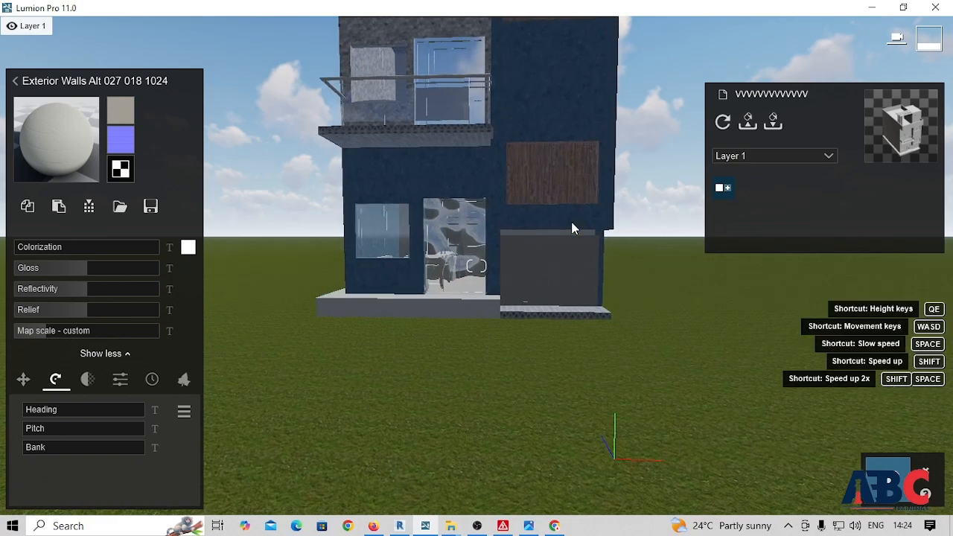
mouse_move(120, 108)
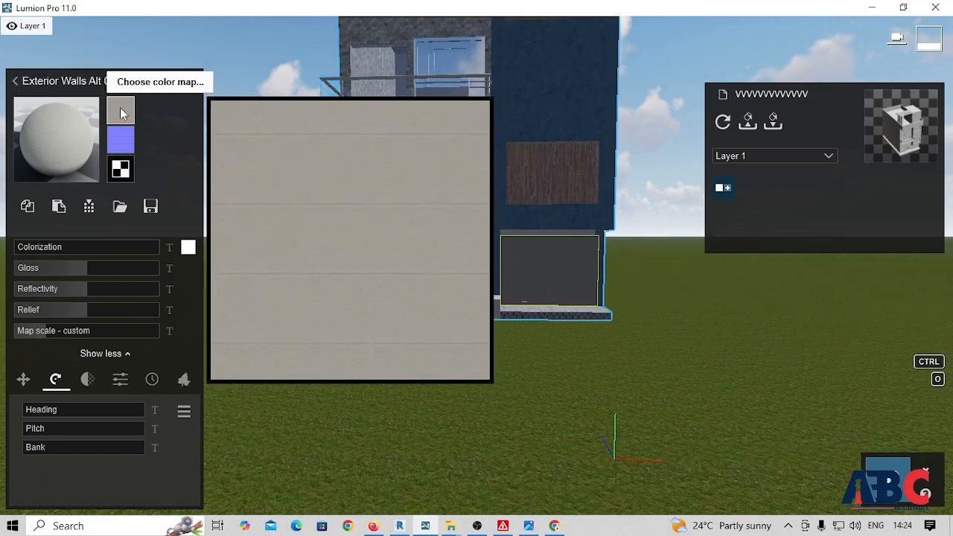
click(120, 108)
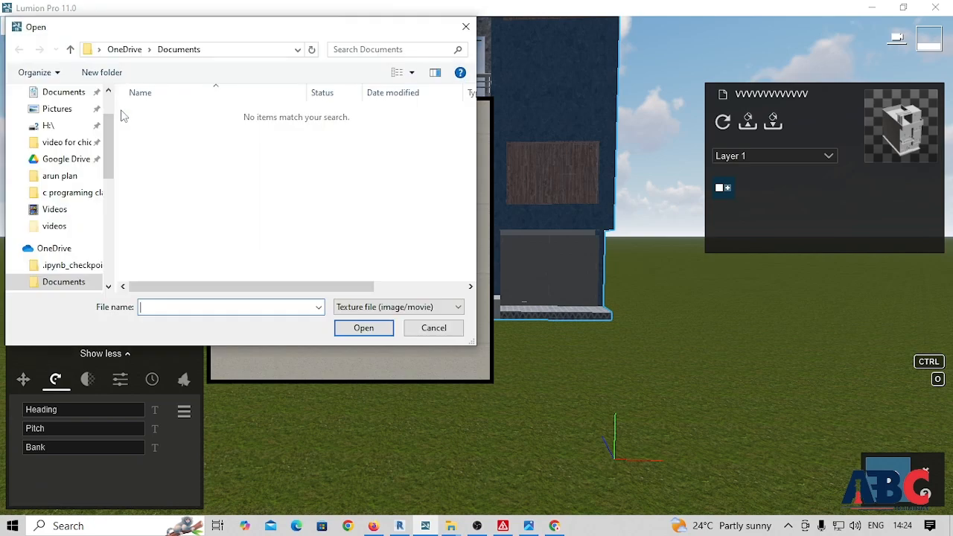
click(466, 29)
mouse_move(132, 138)
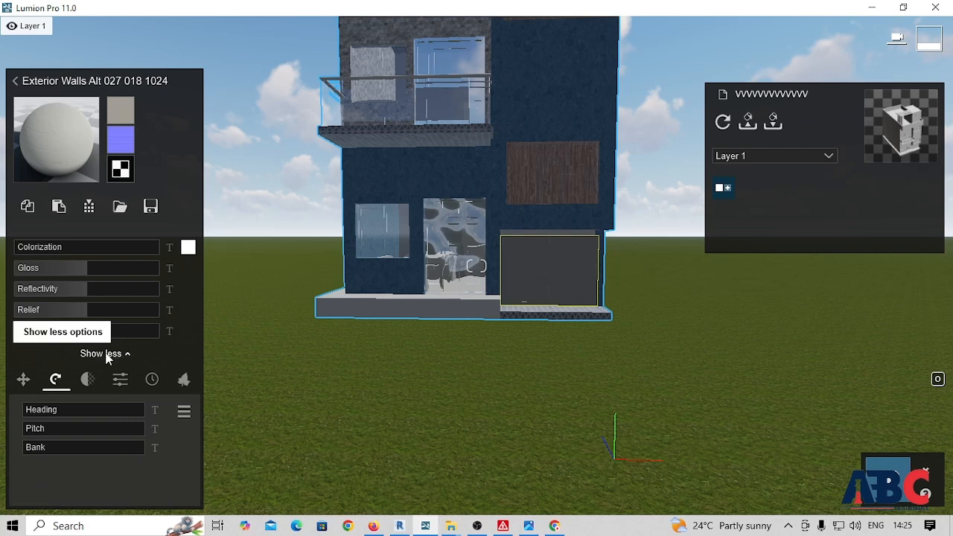
Rotate the garage door's texture by adjusting its orientation heading, pitch and bank.
click(23, 380)
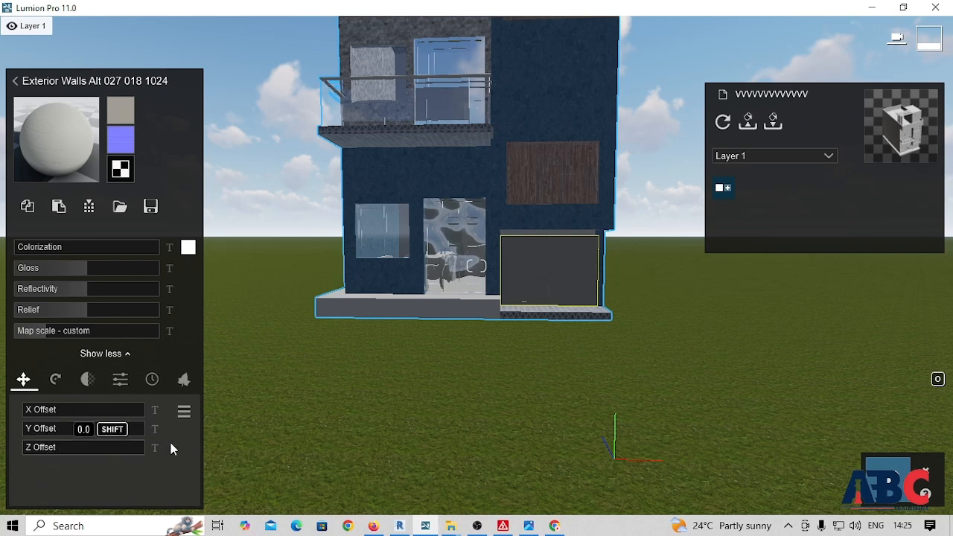
click(58, 385)
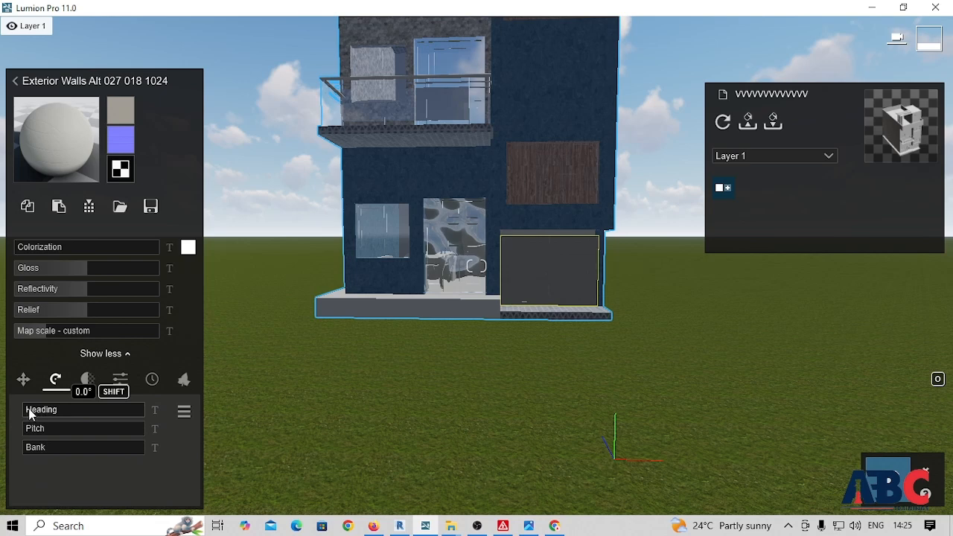
shift+drag(29, 414, 67, 417)
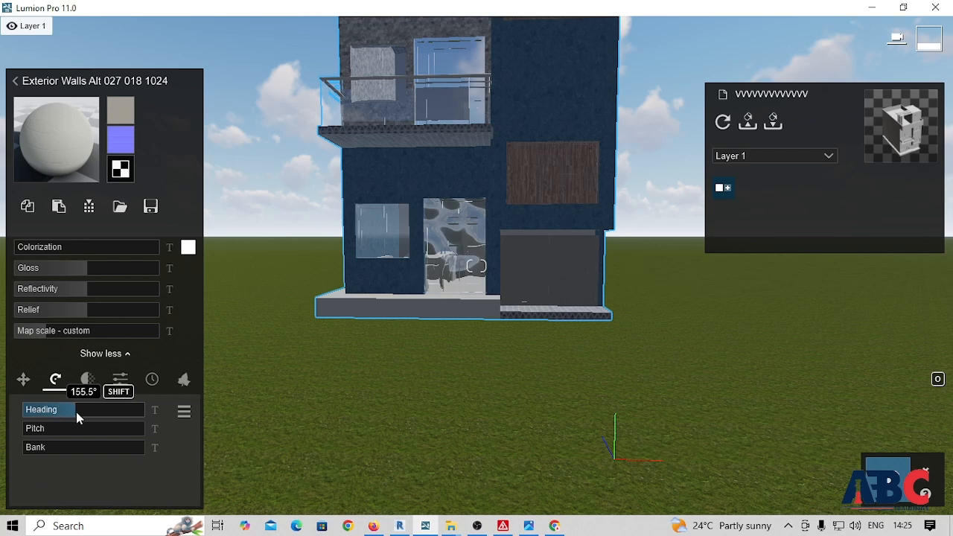
drag(67, 414, 75, 414)
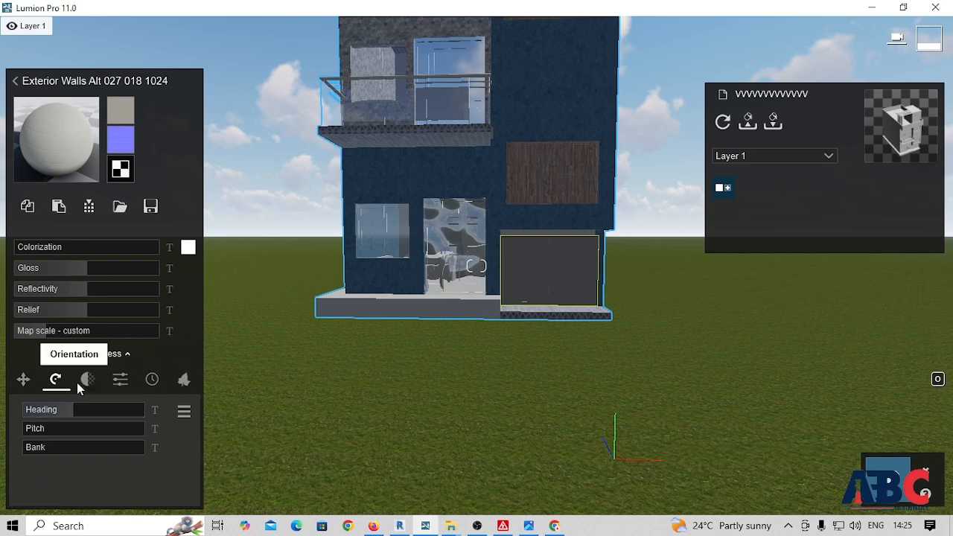
drag(32, 429, 47, 448)
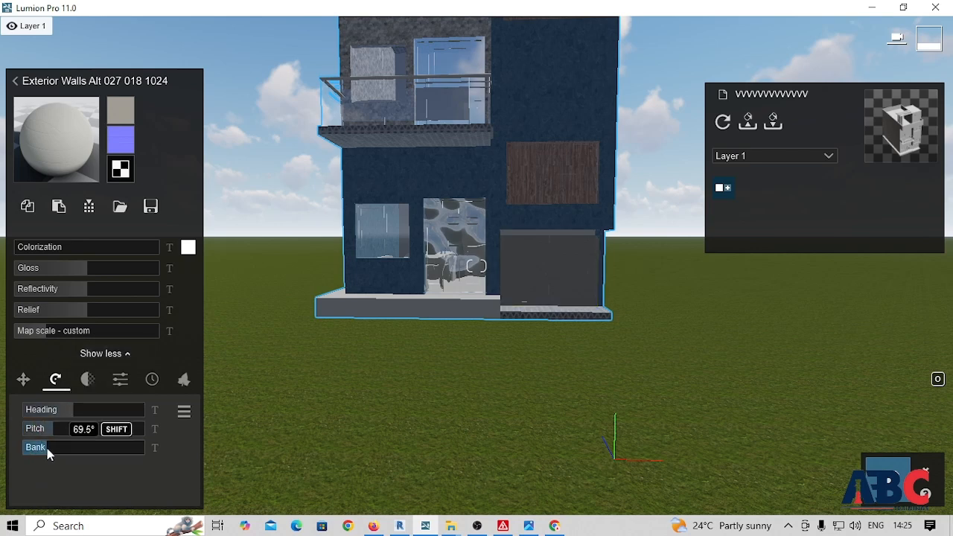
click(66, 414)
drag(98, 410, 111, 410)
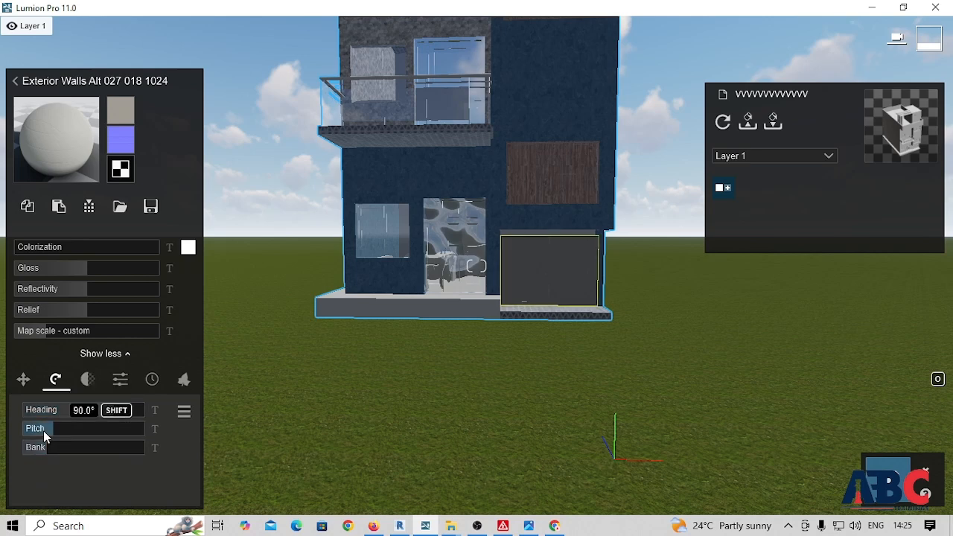
mouse_move(43, 430)
mouse_down()
mouse_move(85, 440)
mouse_move(40, 439)
mouse_up()
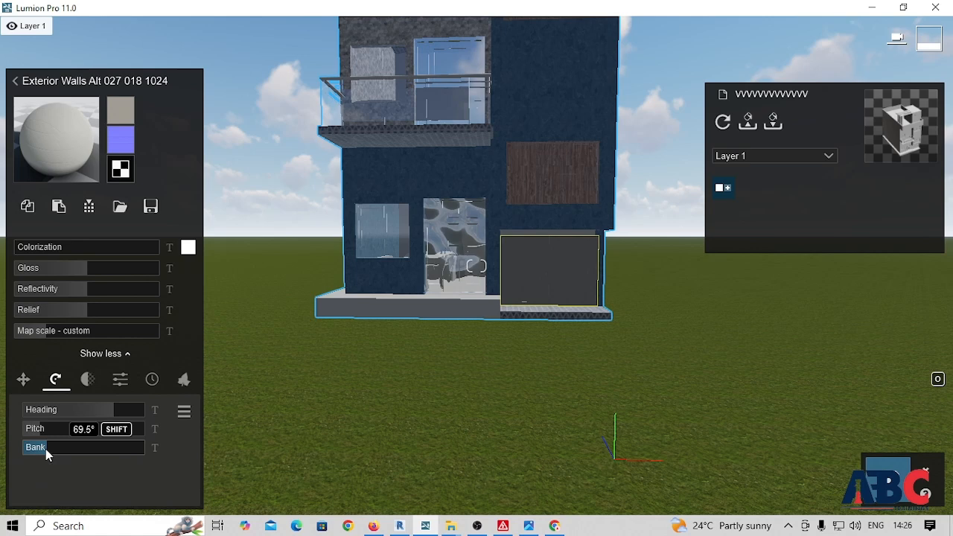
drag(46, 455, 77, 444)
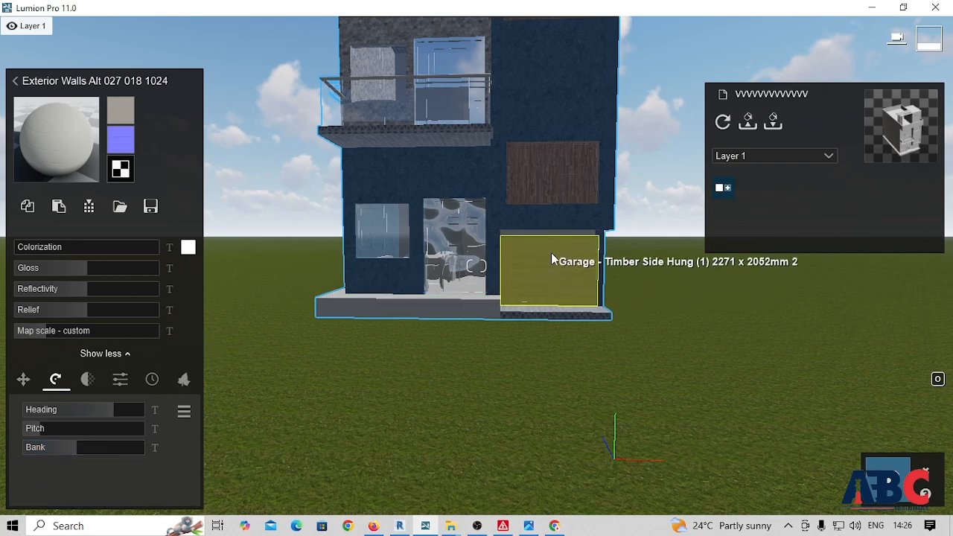
scroll(554, 256, up, 3)
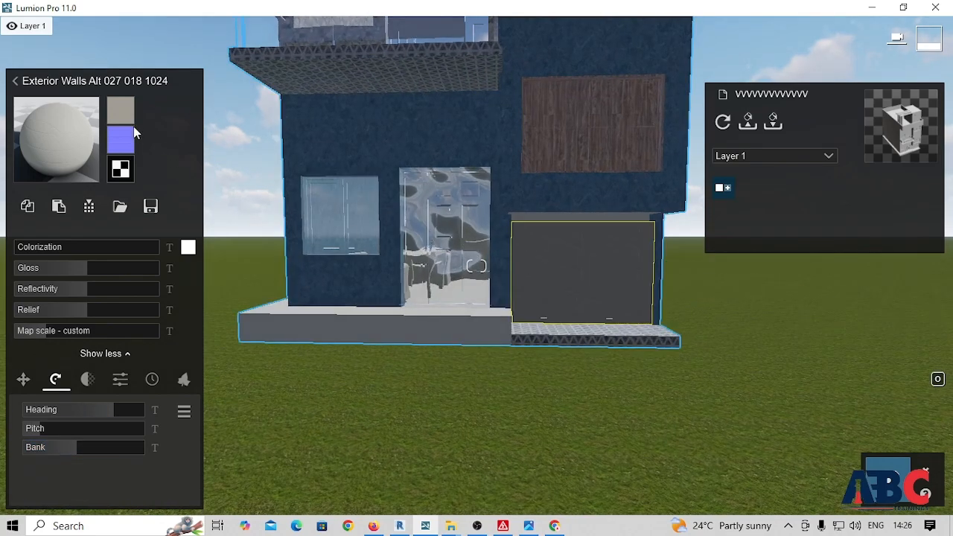
click(114, 117)
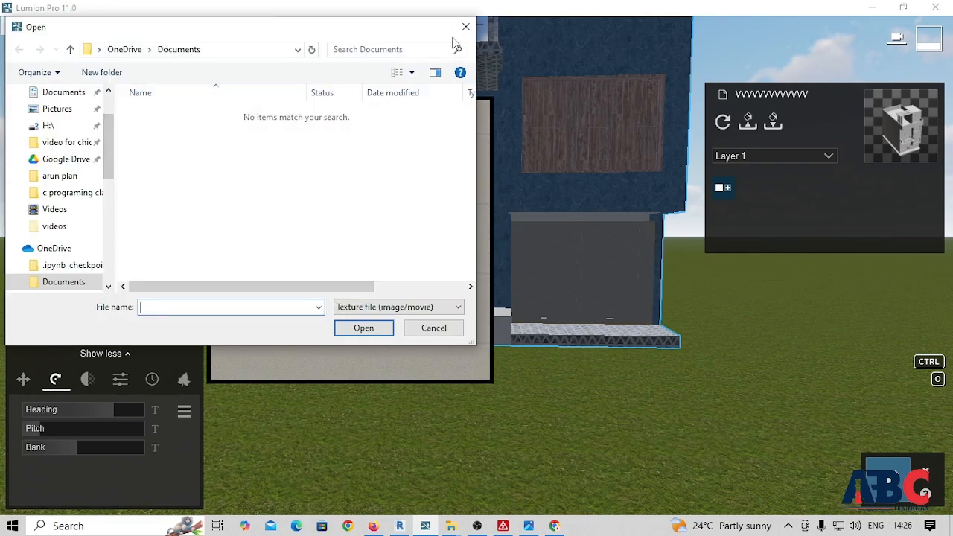
click(472, 31)
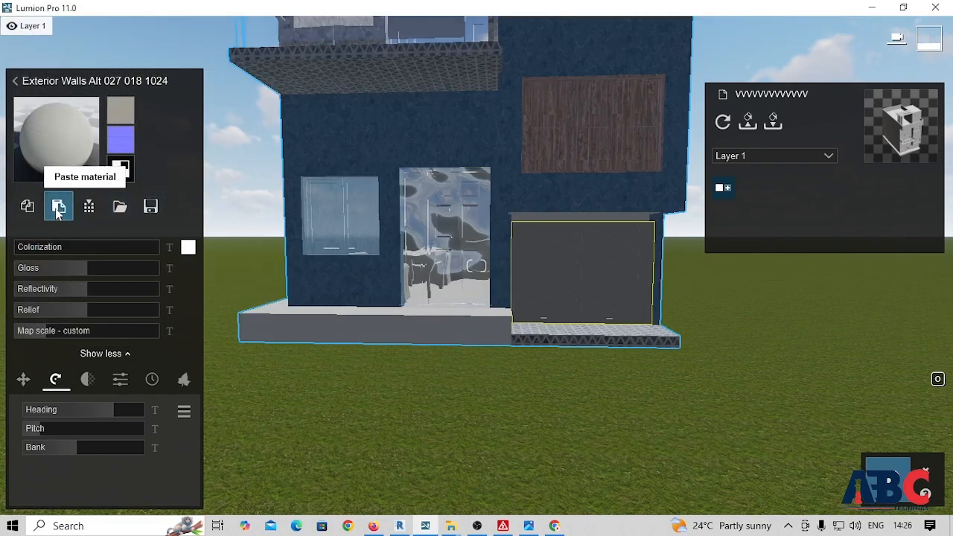
Apply a red brick material from the outdoor bricks category to the garage door and save the material changes.
click(16, 80)
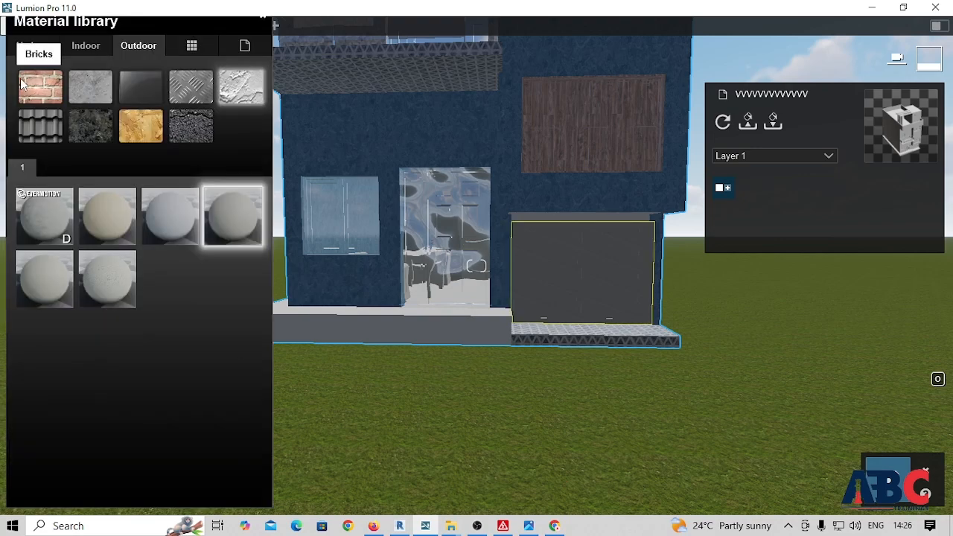
click(54, 91)
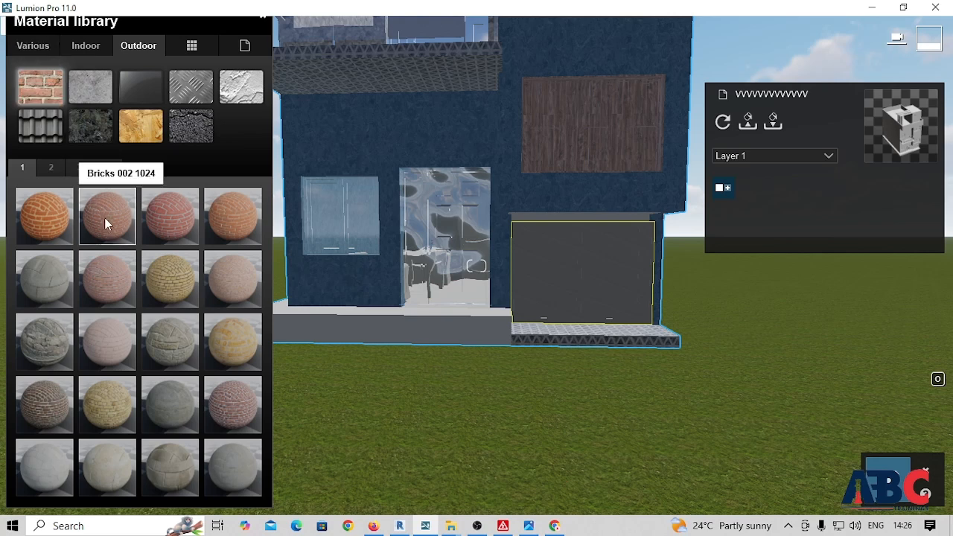
click(165, 225)
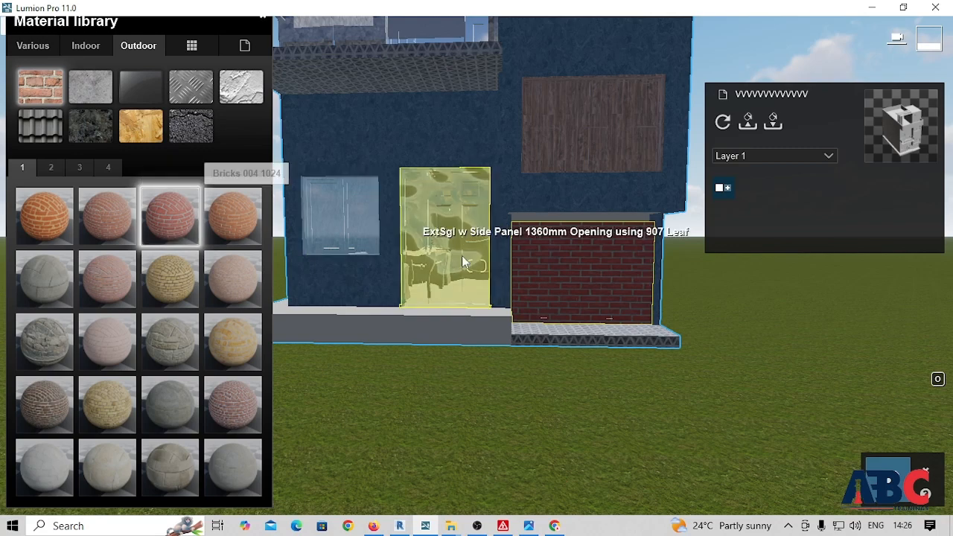
scroll(617, 332, down, 2)
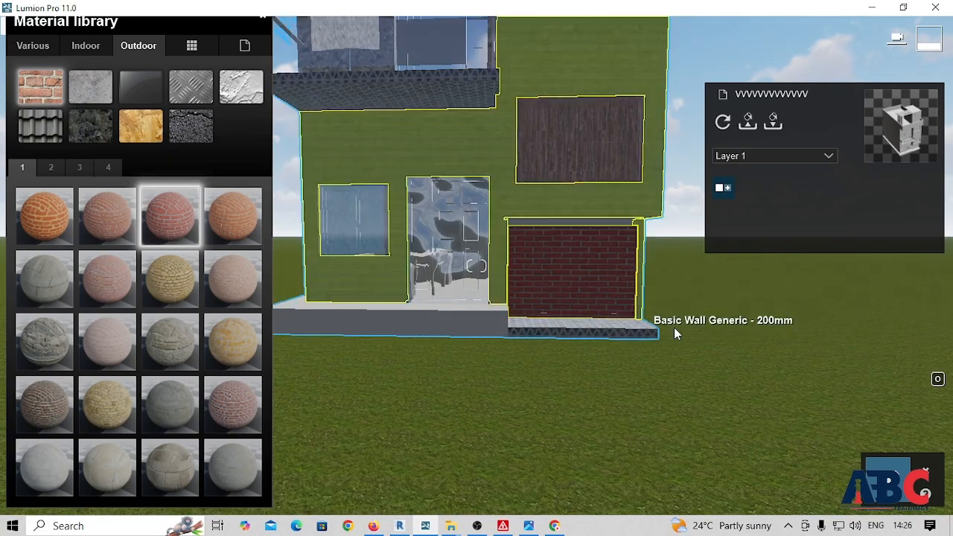
click(890, 491)
scroll(498, 443, down, 3)
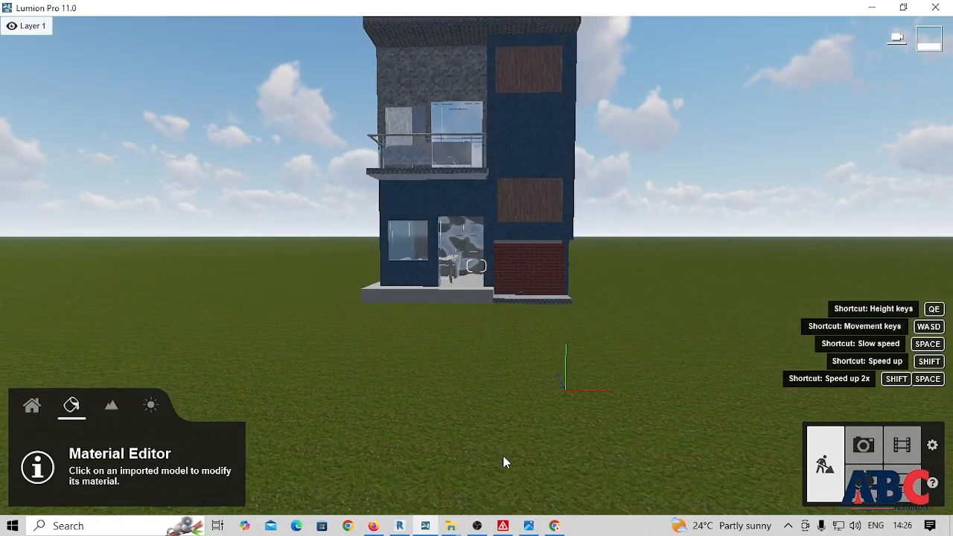
scroll(504, 455, down, 3)
scroll(552, 209, up, 2)
scroll(552, 207, up, 3)
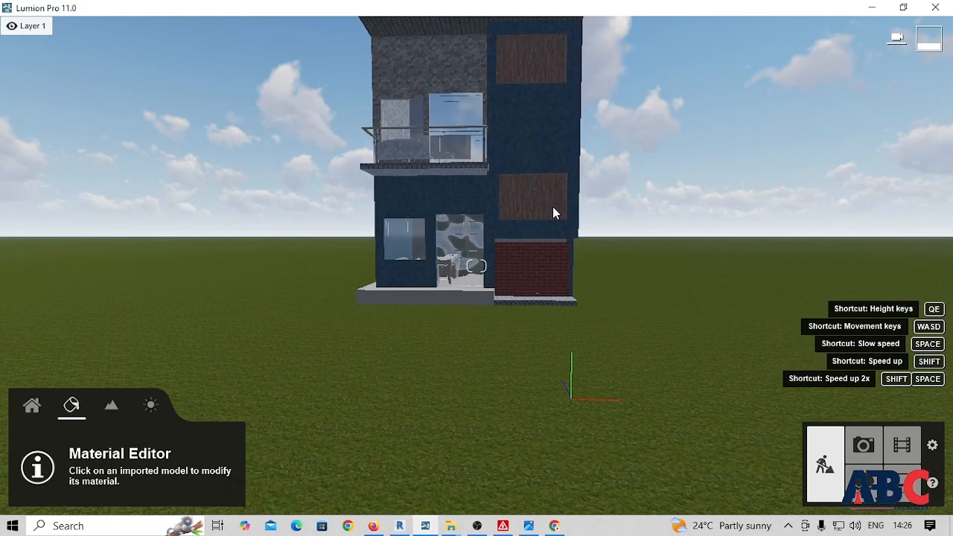